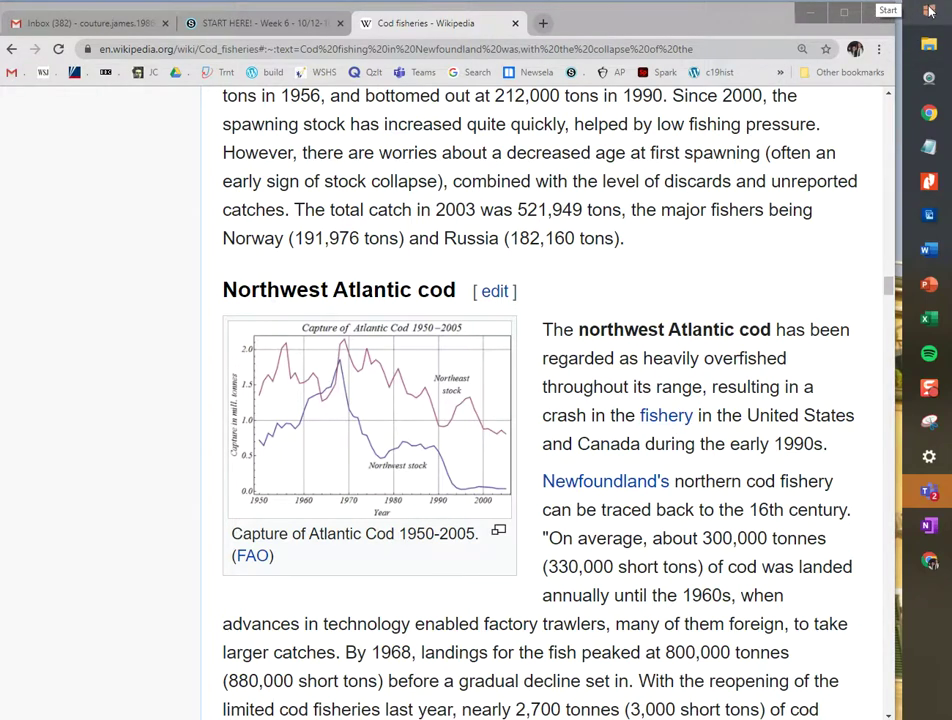
# Step: Launch Snip & Sketch from the S section of the Start menu app list
pyautogui.click(930, 10)
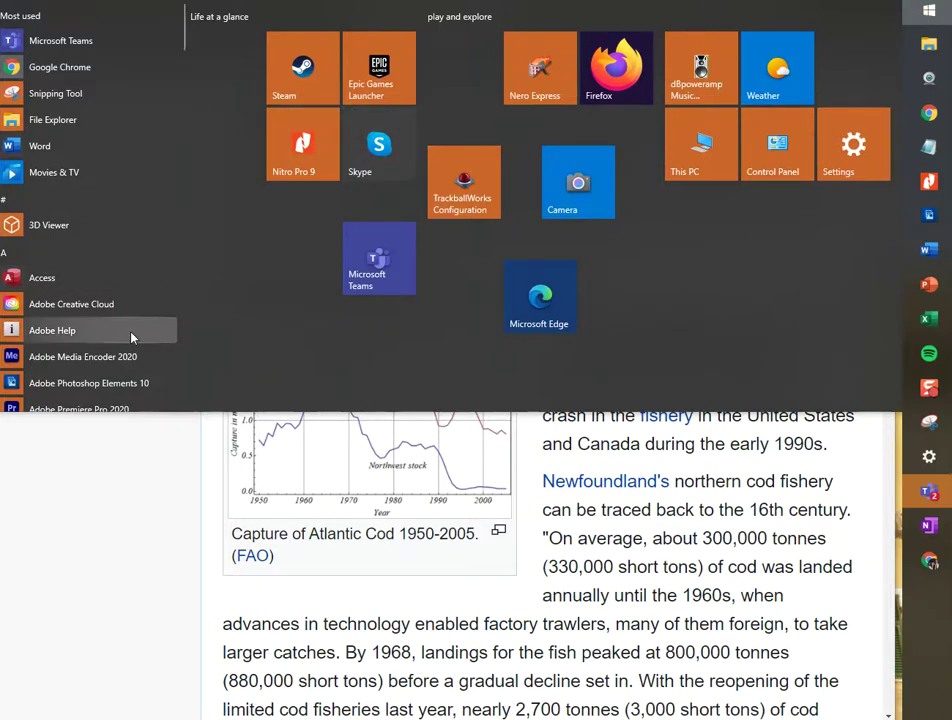
pyautogui.scroll(-1, 138, 334)
pyautogui.scroll(1, 140, 332)
pyautogui.scroll(-1, 170, 312)
pyautogui.scroll(-10, 175, 318)
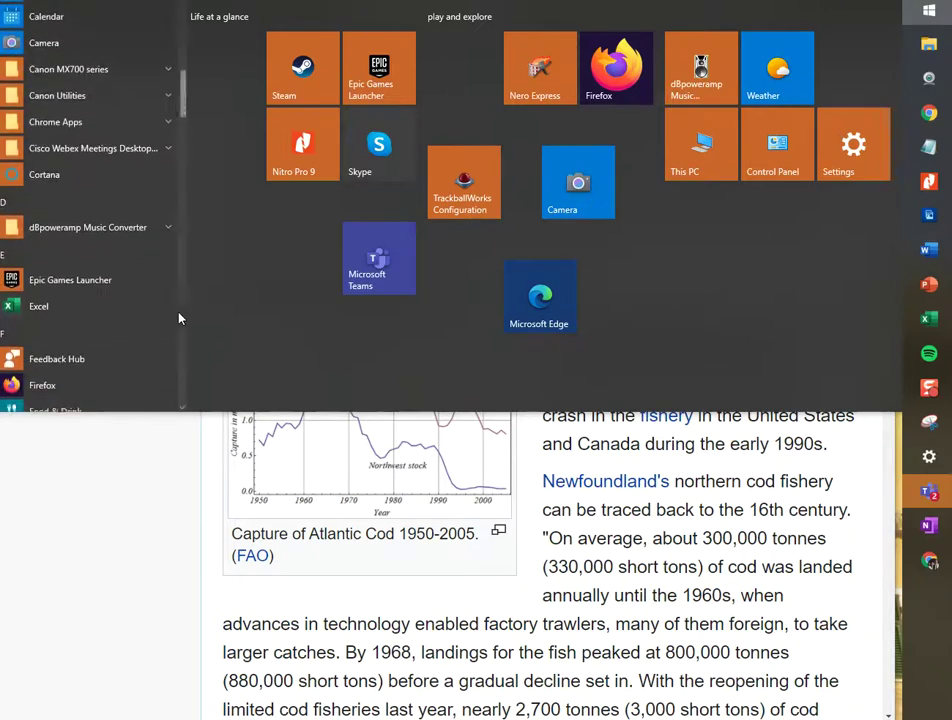
pyautogui.scroll(-8, 150, 330)
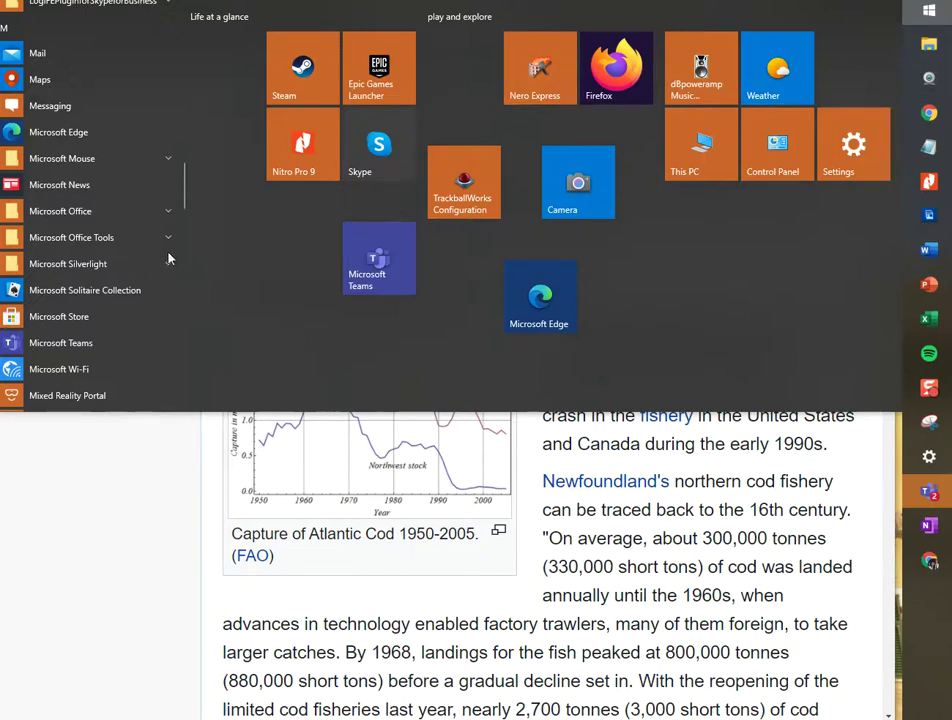
pyautogui.scroll(-2, 73, 299)
pyautogui.scroll(-7, 73, 299)
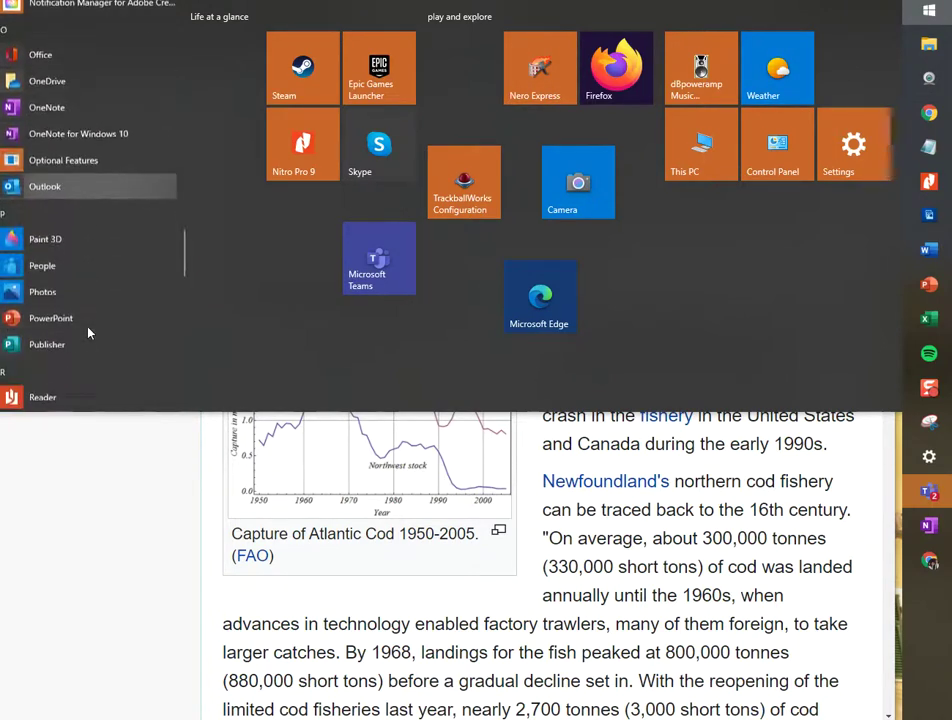
pyautogui.scroll(-2, 89, 332)
pyautogui.scroll(-1, 106, 319)
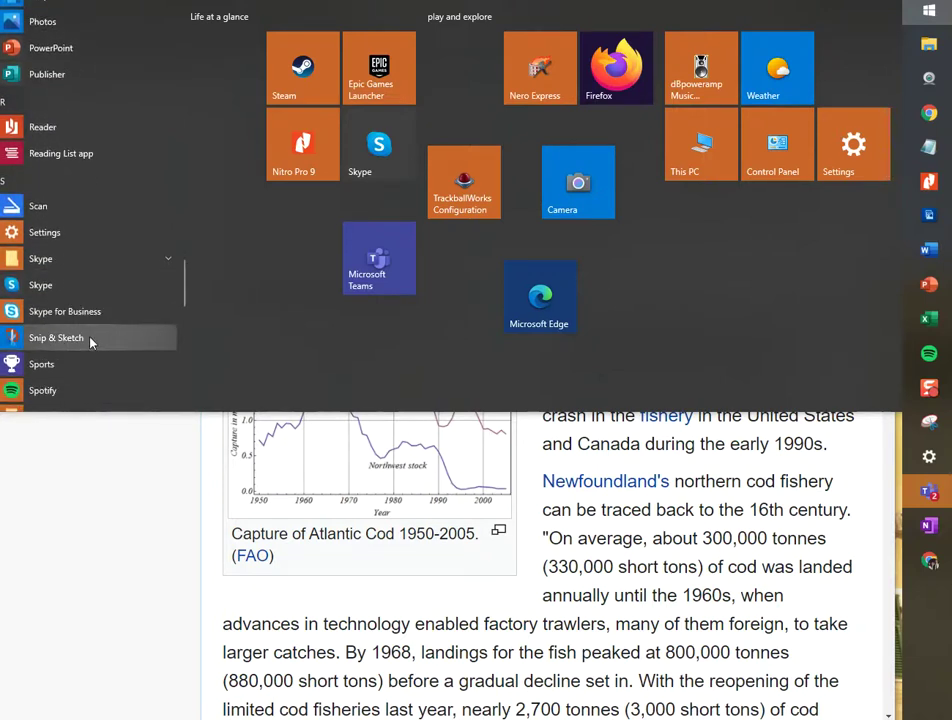
pyautogui.scroll(10, 120, 341)
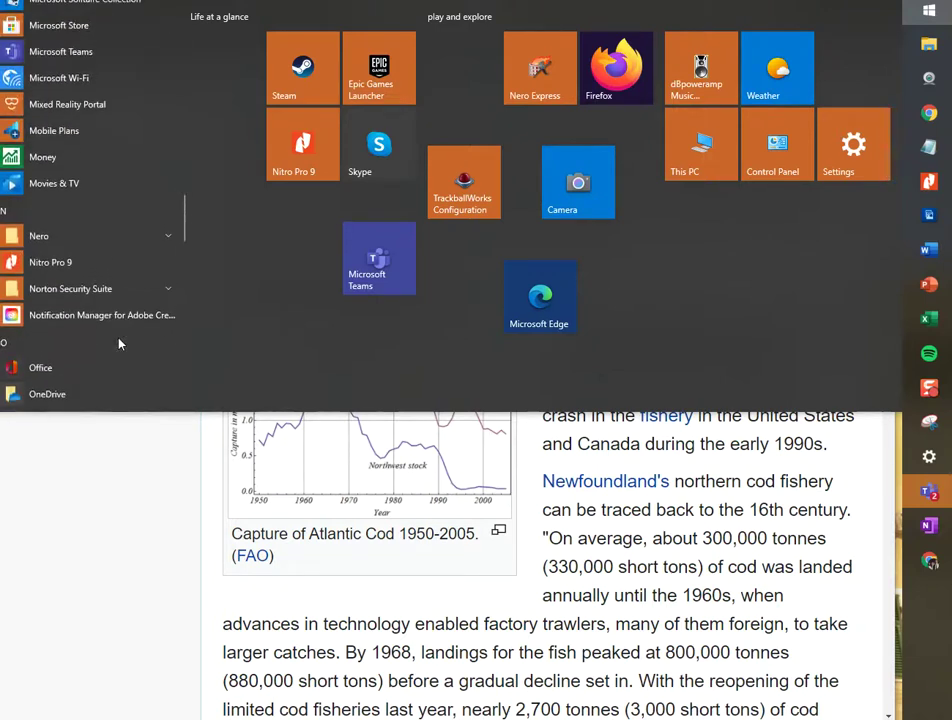
pyautogui.scroll(10, 123, 221)
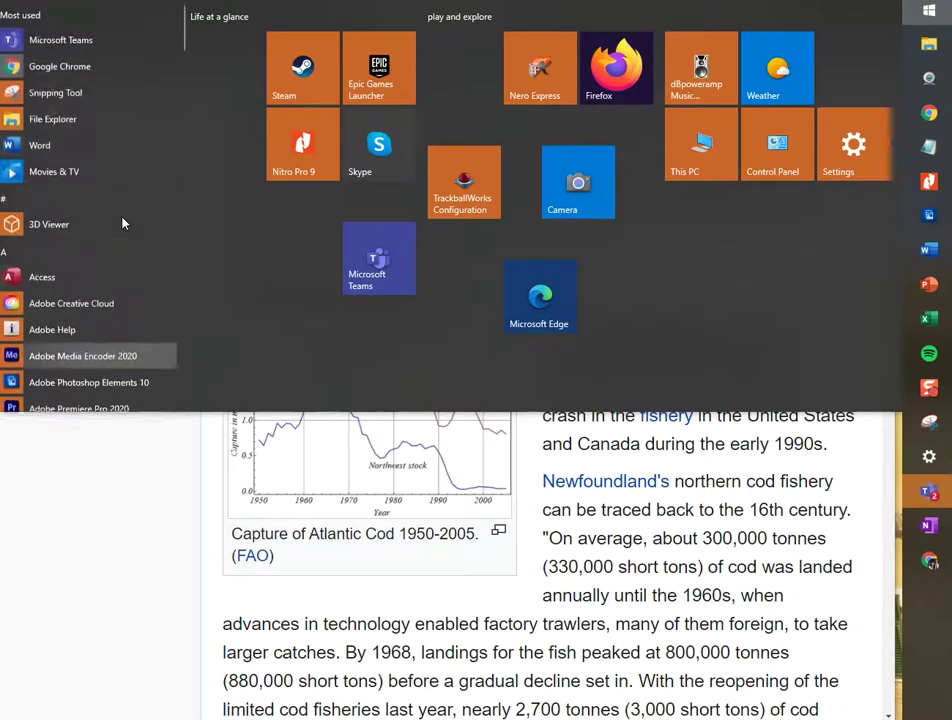
pyautogui.scroll(-10, 124, 268)
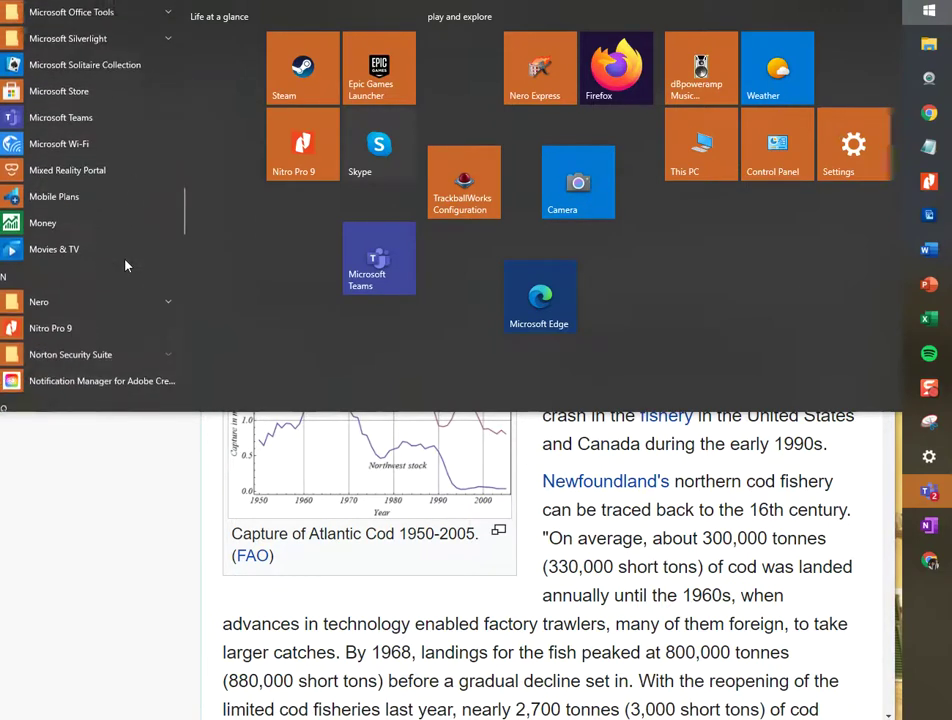
pyautogui.scroll(-5, 132, 300)
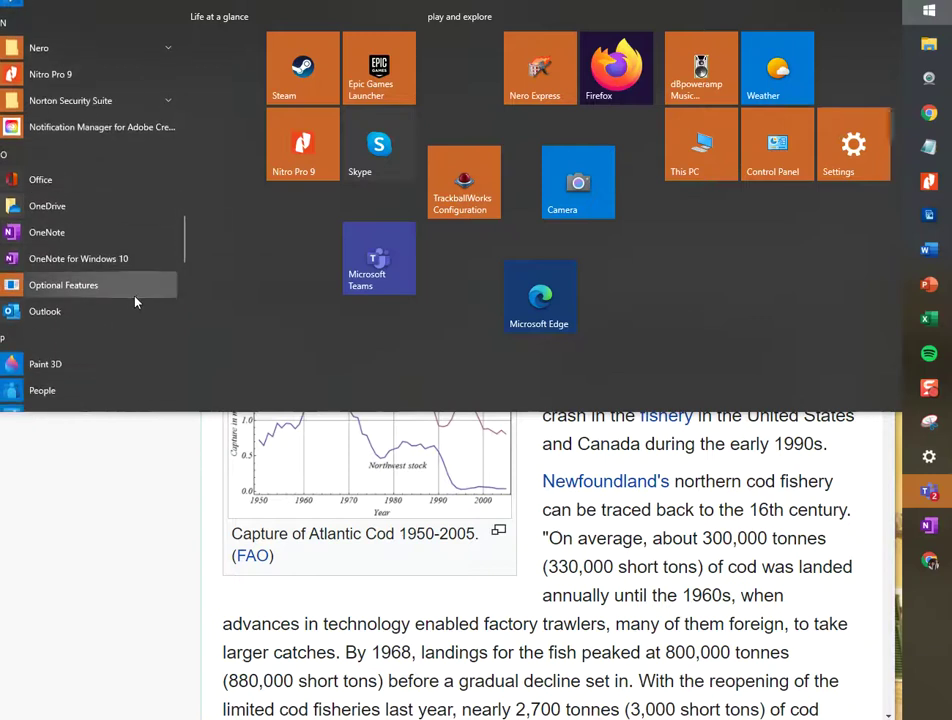
pyautogui.scroll(-3, 130, 308)
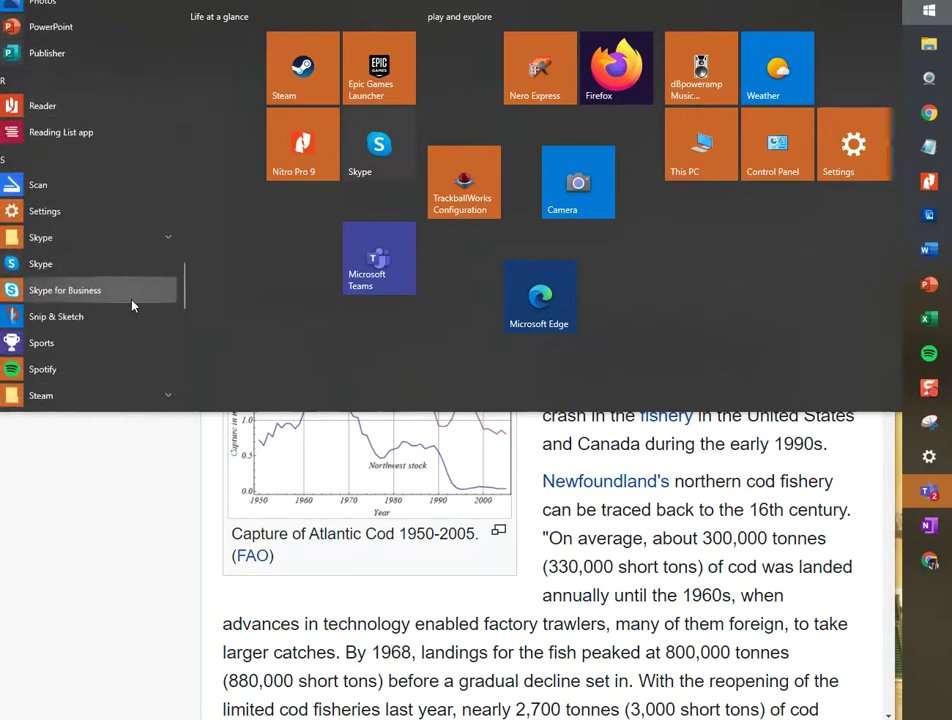
pyautogui.click(67, 318)
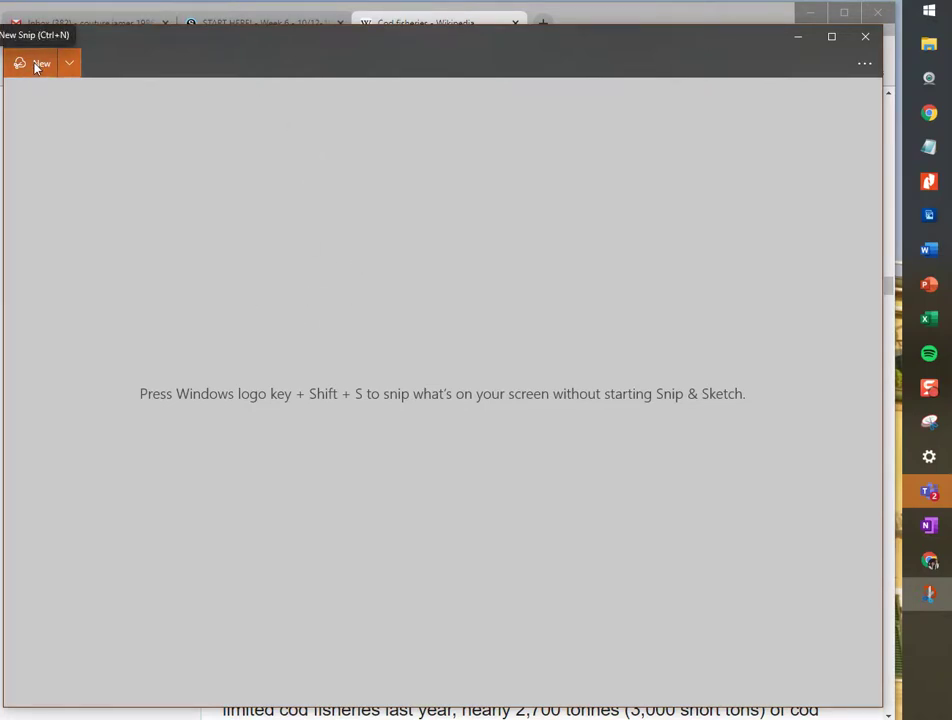
# Step: Shift the Snip & Sketch window slightly right and start a New snip
pyautogui.moveTo(365, 47); pyautogui.dragTo(391, 49)
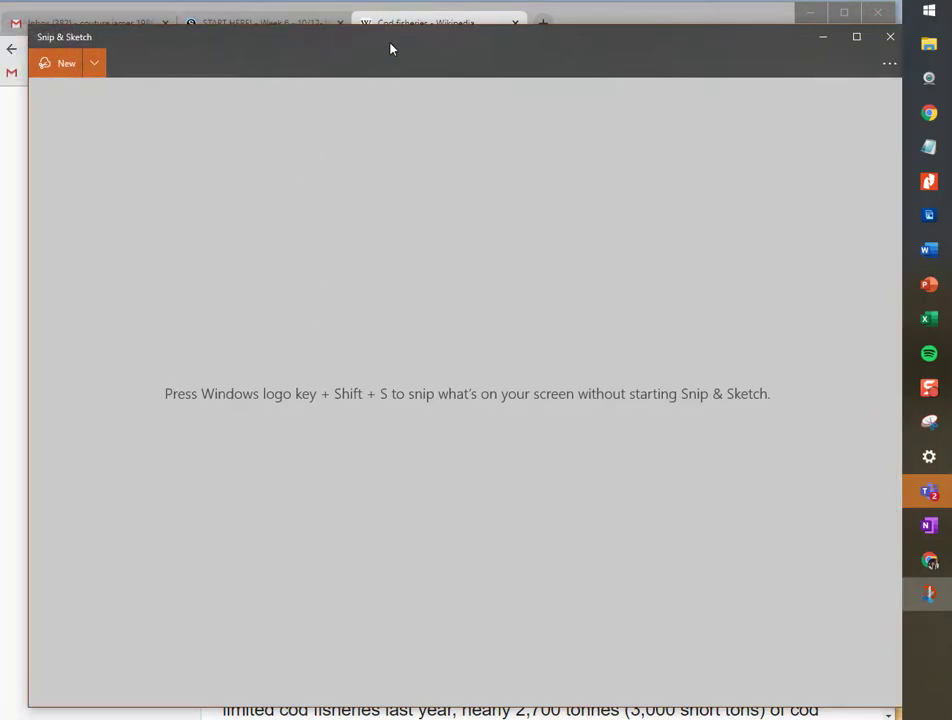
pyautogui.click(60, 67)
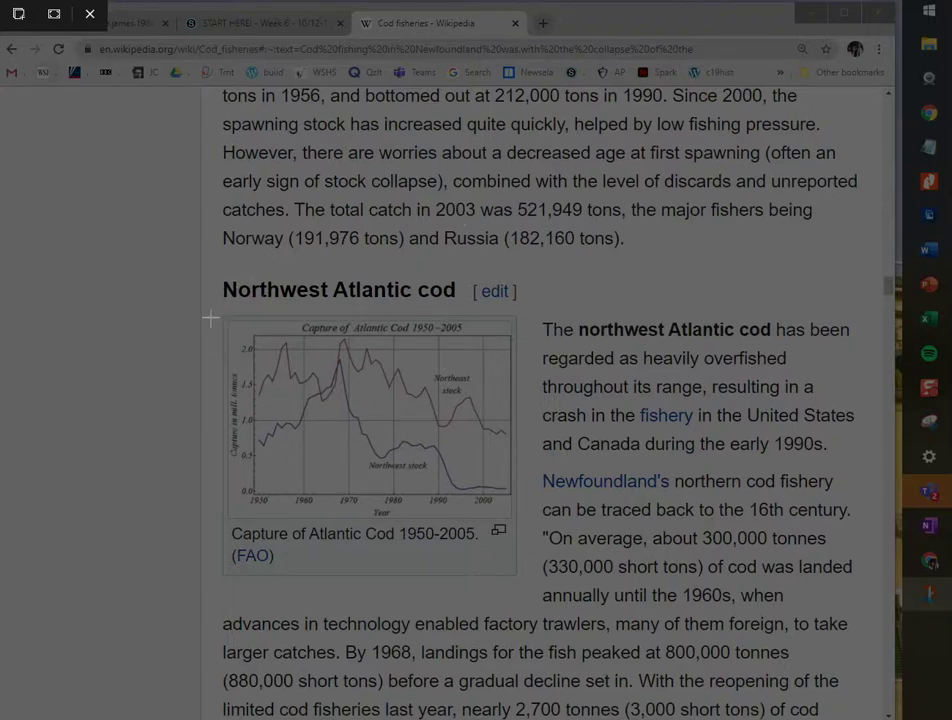
# Step: Snip a rectangle around the Capture of Atlantic Cod 1950-2005 chart and caption
pyautogui.moveTo(218, 311); pyautogui.dragTo(521, 580)
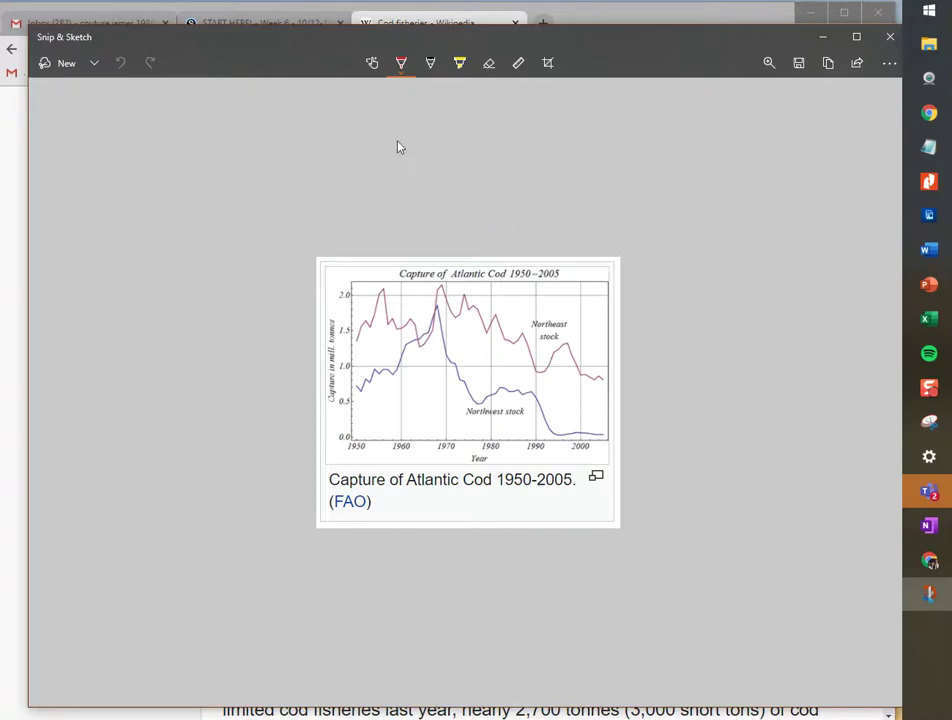
# Step: Highlight 'Northeast stock' in yellow and 'Northwest stock' in pink on the chart
pyautogui.click(460, 63)
pyautogui.moveTo(522, 324)
pyautogui.mouseDown()
pyautogui.moveTo(579, 322)
pyautogui.moveTo(529, 336)
pyautogui.mouseUp()
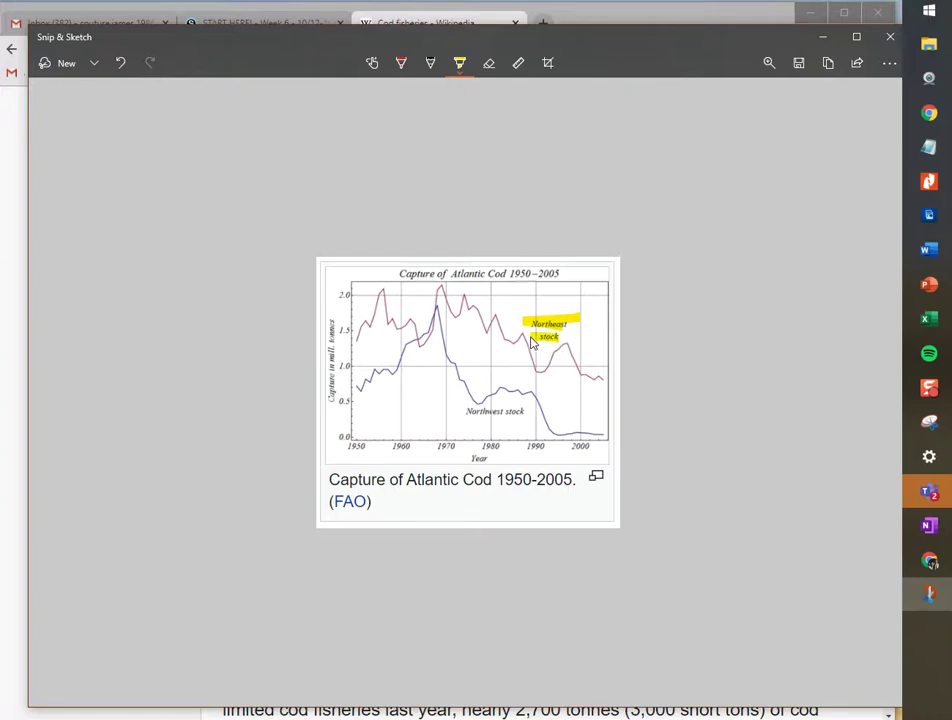
pyautogui.click(461, 68)
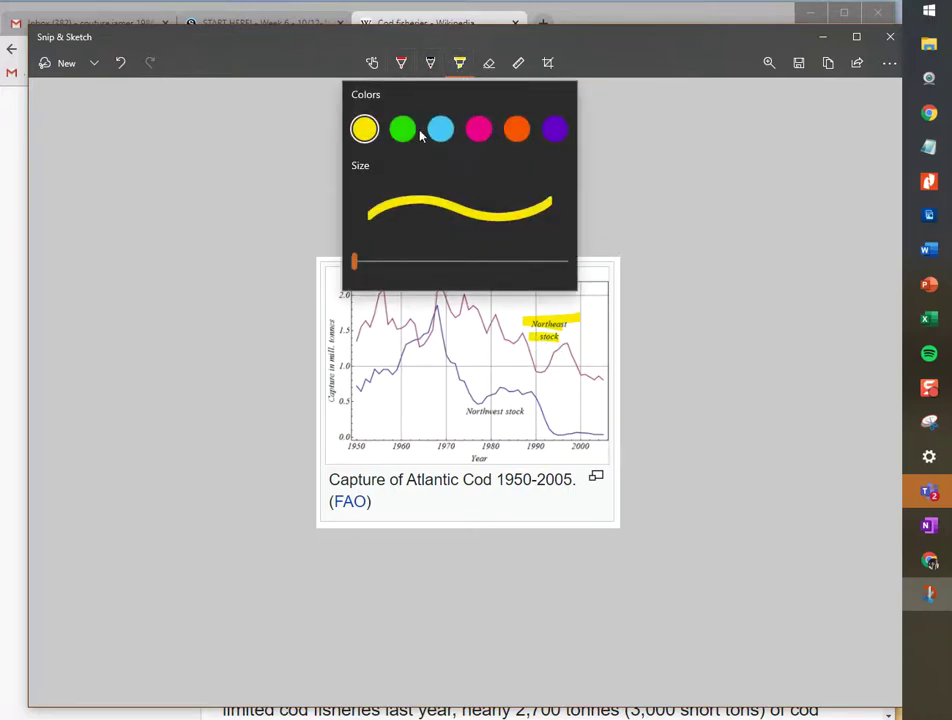
pyautogui.click(480, 128)
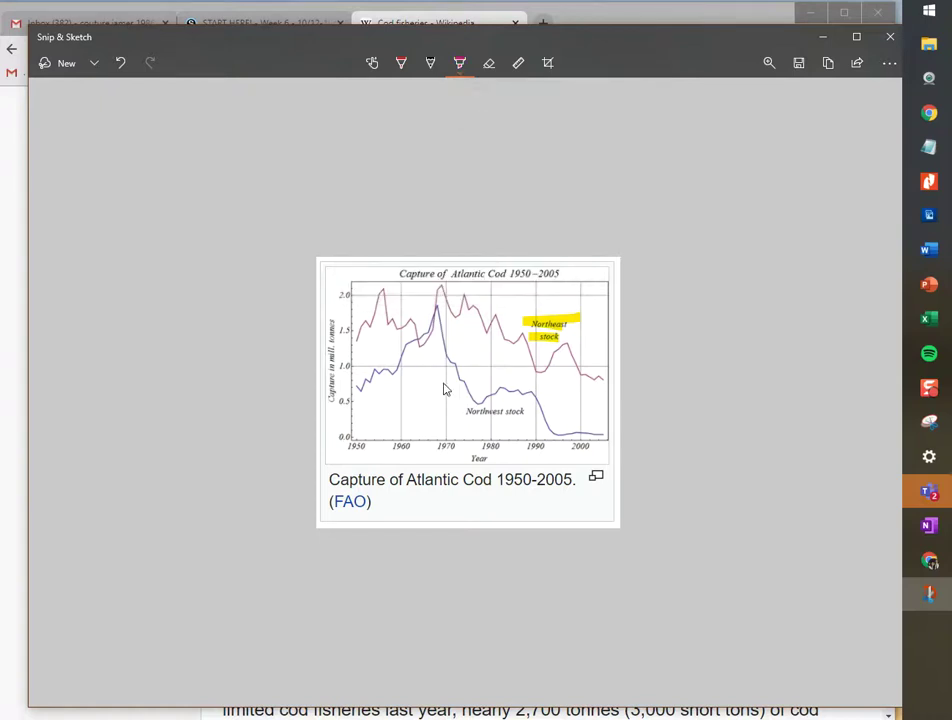
pyautogui.moveTo(528, 411); pyautogui.dragTo(457, 410)
# Step: Erase the yellow 'Northeast stock' strokes and the pink 'Northwest stock' stroke
pyautogui.click(491, 65)
pyautogui.click(548, 324)
pyautogui.click(552, 337)
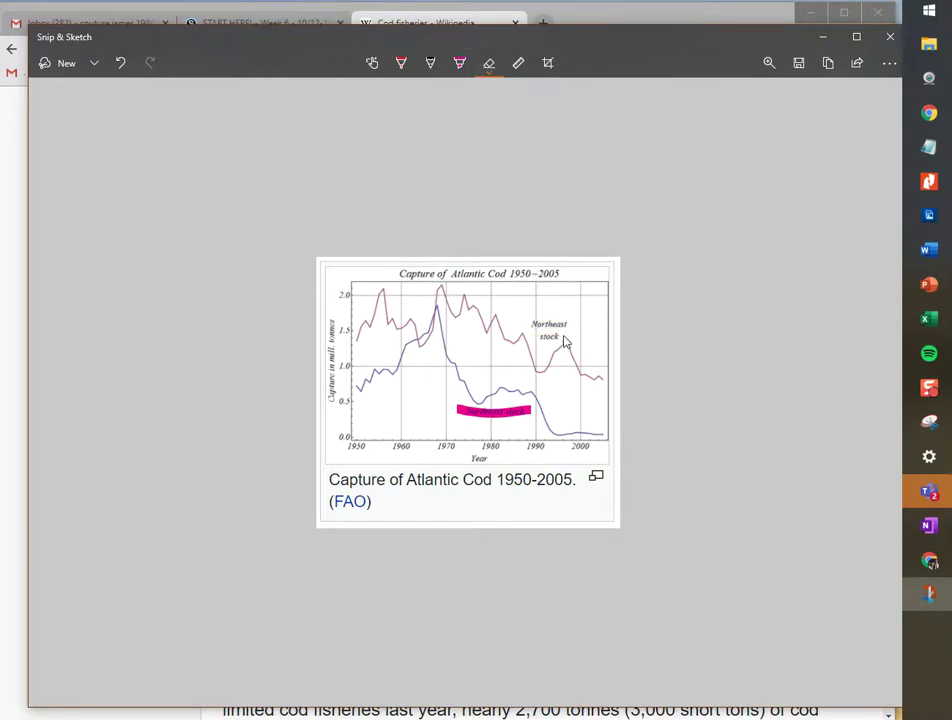
pyautogui.click(481, 413)
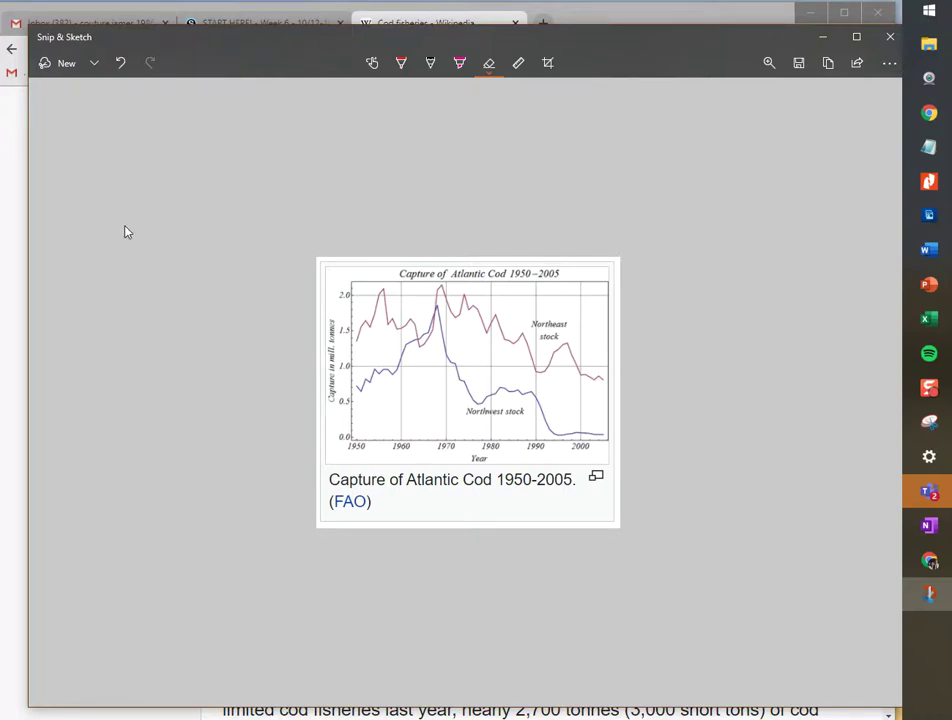
# Step: Open the Save as dialog and choose OneDrive as the save location
pyautogui.click(799, 67)
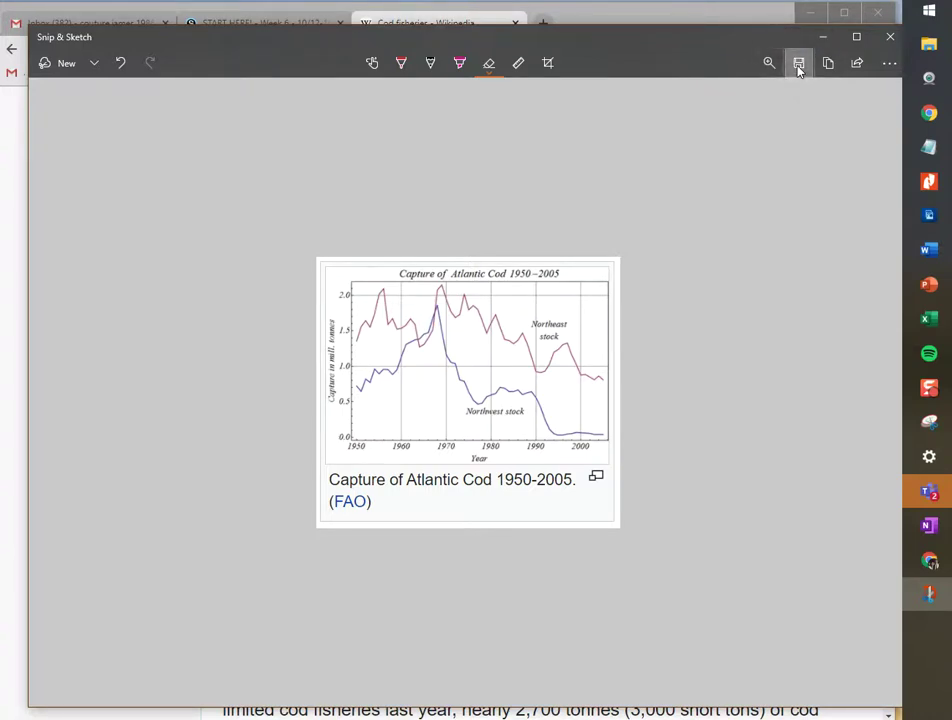
pyautogui.click(799, 67)
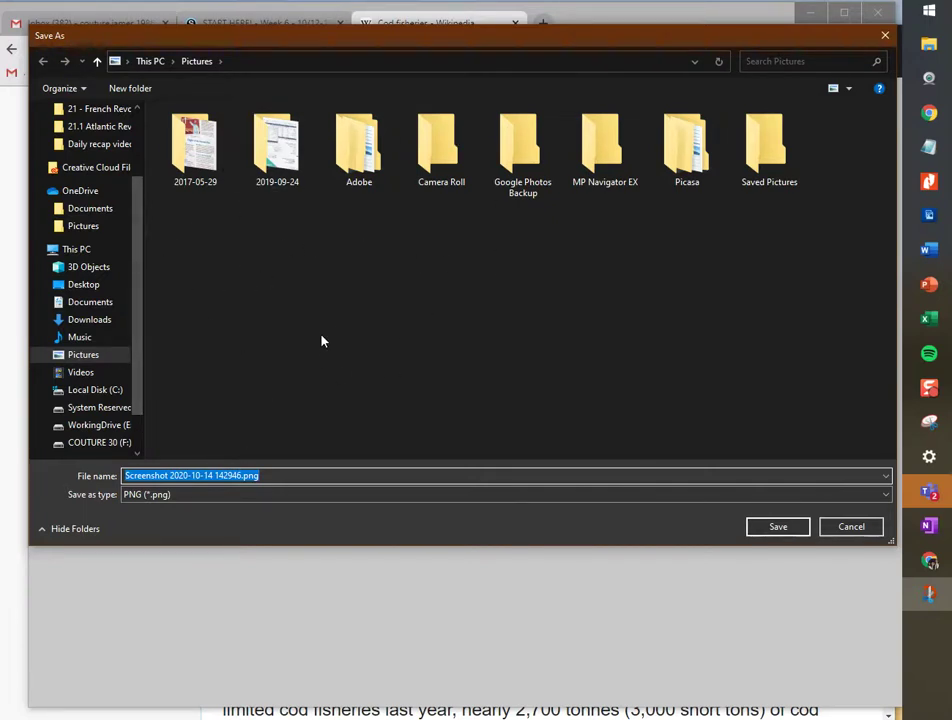
pyautogui.click(92, 194)
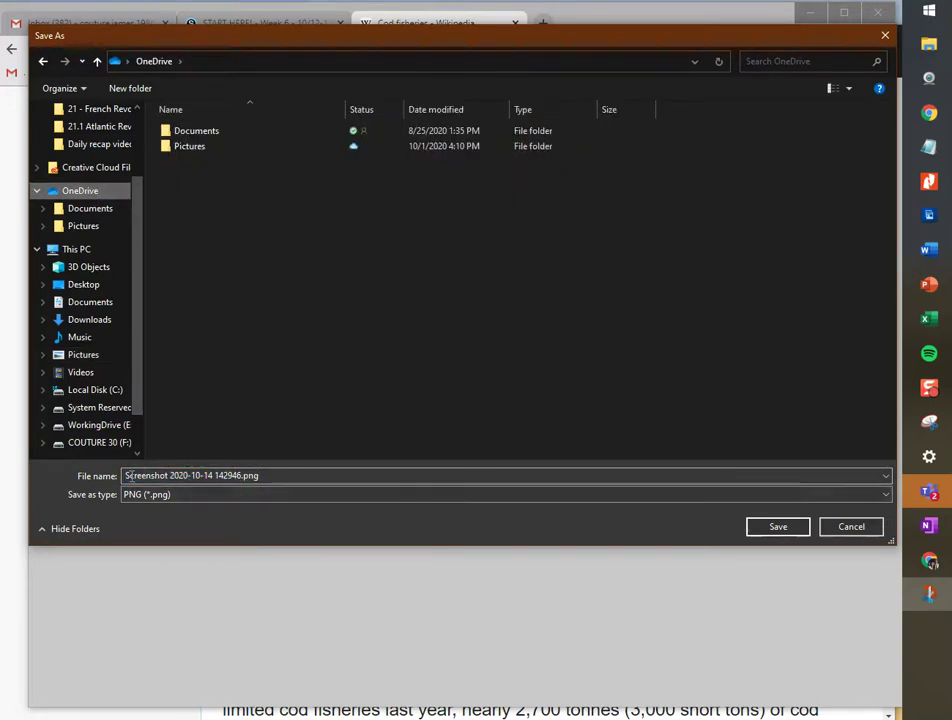
# Step: Name the file 'Cod Fisheries' and save it as a PNG
pyautogui.moveTo(262, 476); pyautogui.dragTo(115, 481)
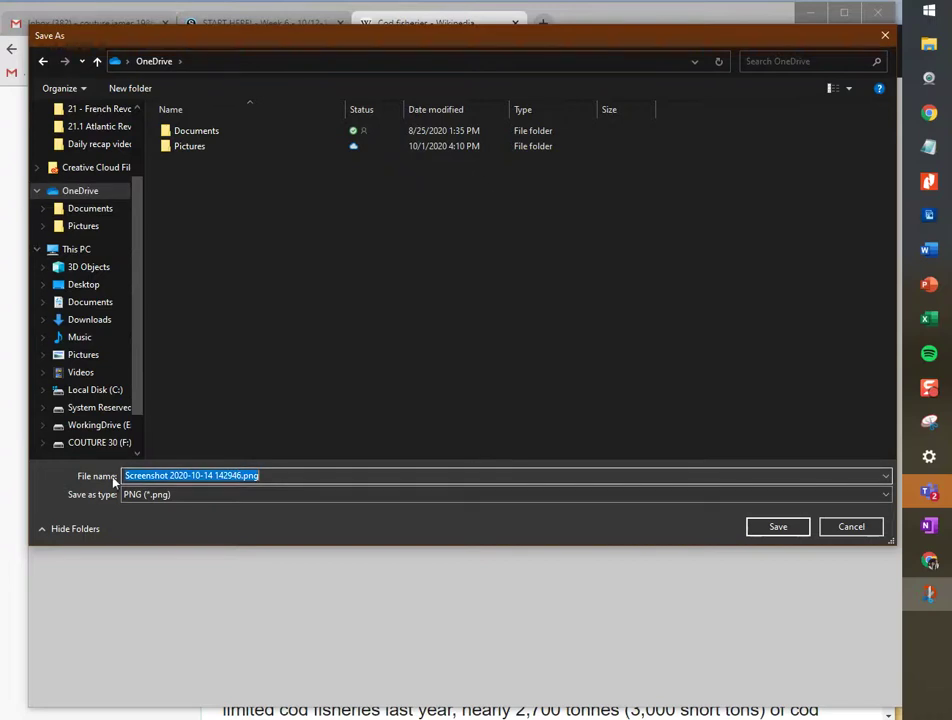
pyautogui.click(233, 476)
pyautogui.moveTo(242, 476); pyautogui.dragTo(122, 477)
pyautogui.write('Cod Fisheri')
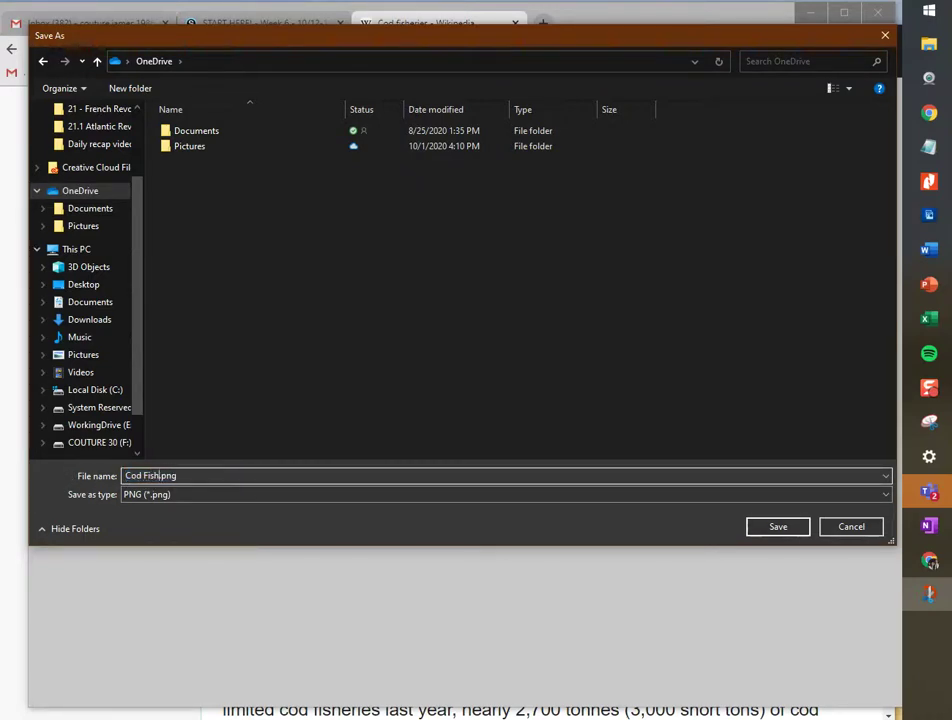
pyautogui.write('es')
pyautogui.press('BackSpace')
pyautogui.press('BackSpace')
pyautogui.press('BackSpace')
pyautogui.press('BackSpace')
pyautogui.write('ies')
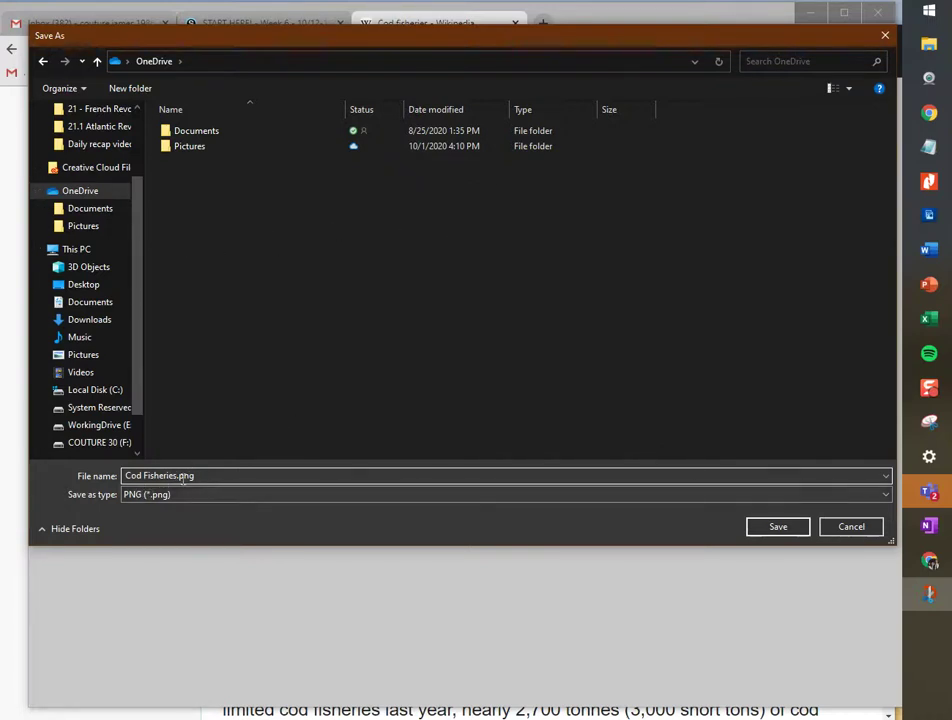
pyautogui.click(776, 527)
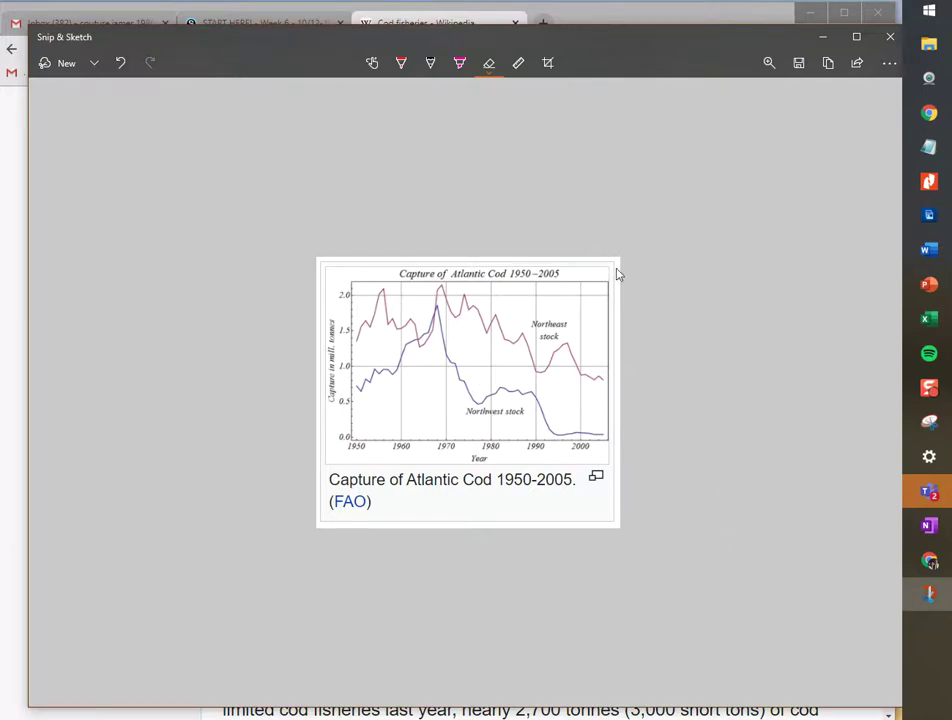
# Step: Copy the cod chart snip to the clipboard and minimize Snip & Sketch
pyautogui.click(828, 64)
pyautogui.click(823, 40)
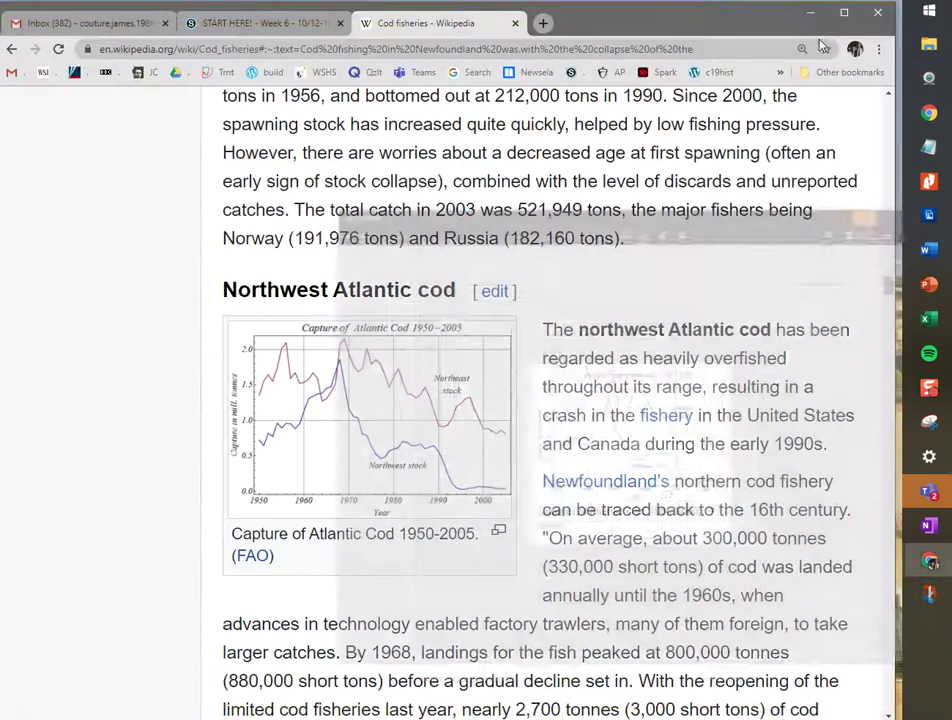